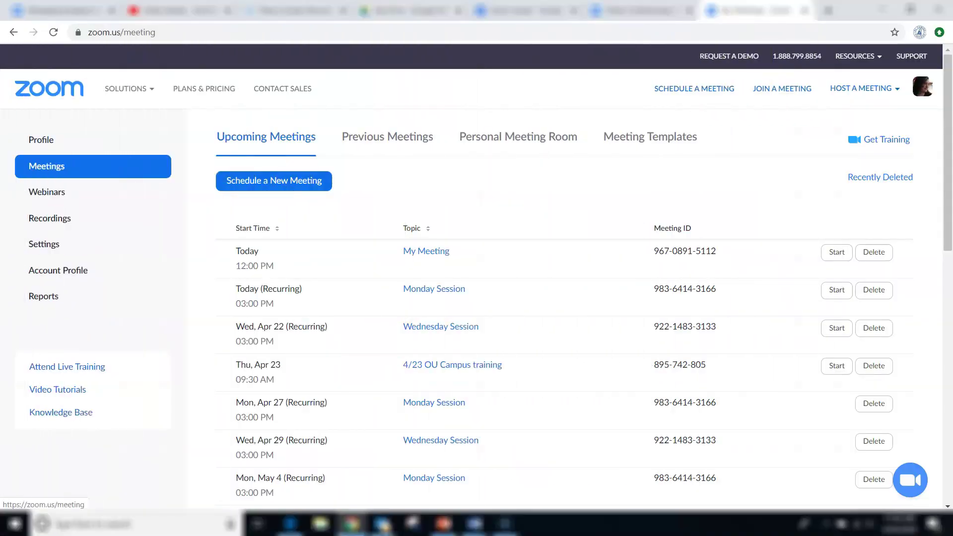
# Open the Zoom account's meeting Settings page from the left sidebar
pyautogui.click(147, 176)
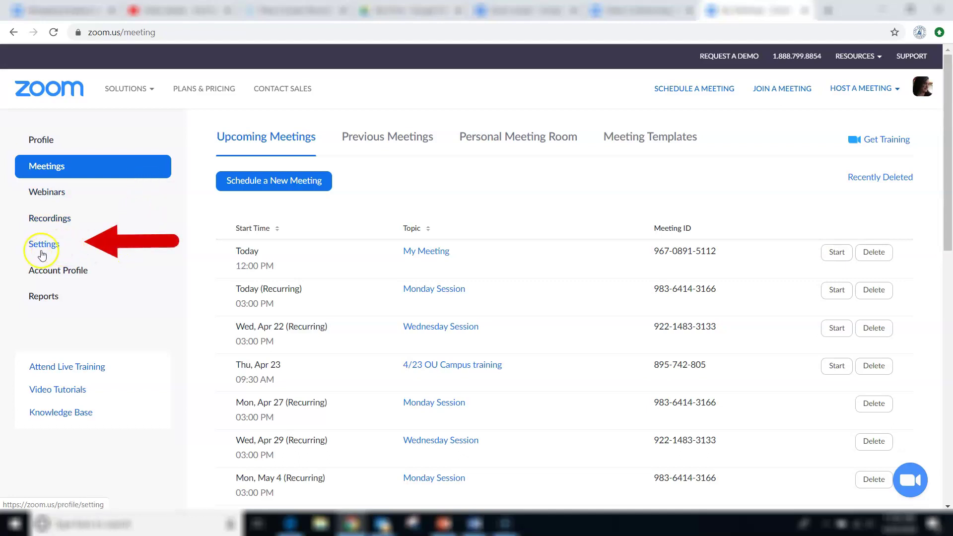
pyautogui.click(67, 245)
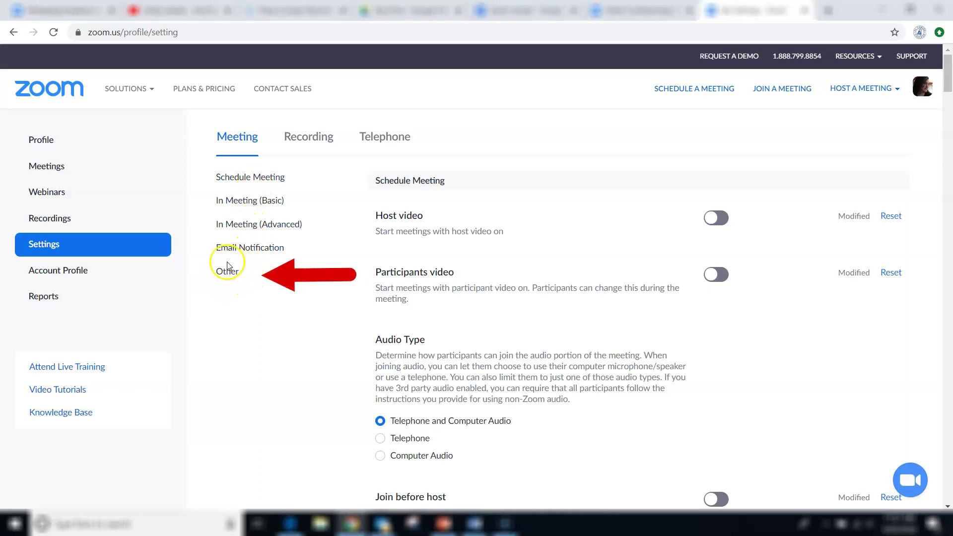
# Jump to the Other settings group to show Schedule Privilege, still assigned to no one
pyautogui.click(232, 279)
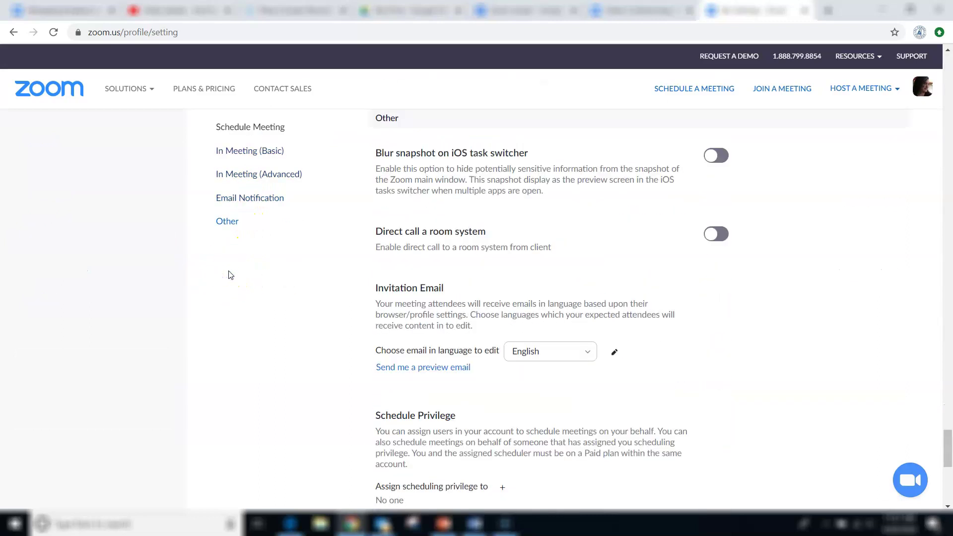
pyautogui.scroll(-3, 311, 272)
pyautogui.scroll(-3, 311, 272)
pyautogui.scroll(-2, 312, 275)
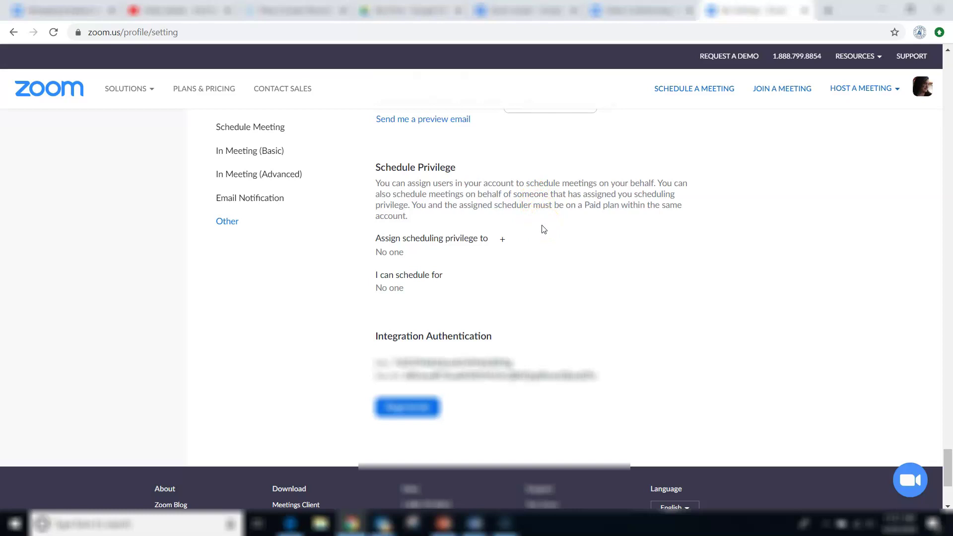
# Assign scheduling privilege to the assistant's pasted school email address
pyautogui.click(502, 241)
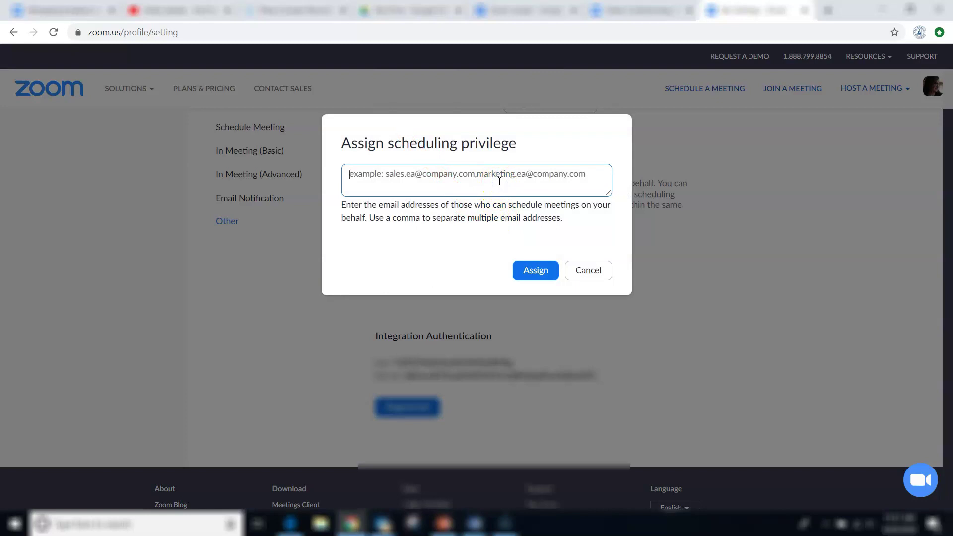
pyautogui.hotkey('ctrl', 'v')
pyautogui.click(536, 270)
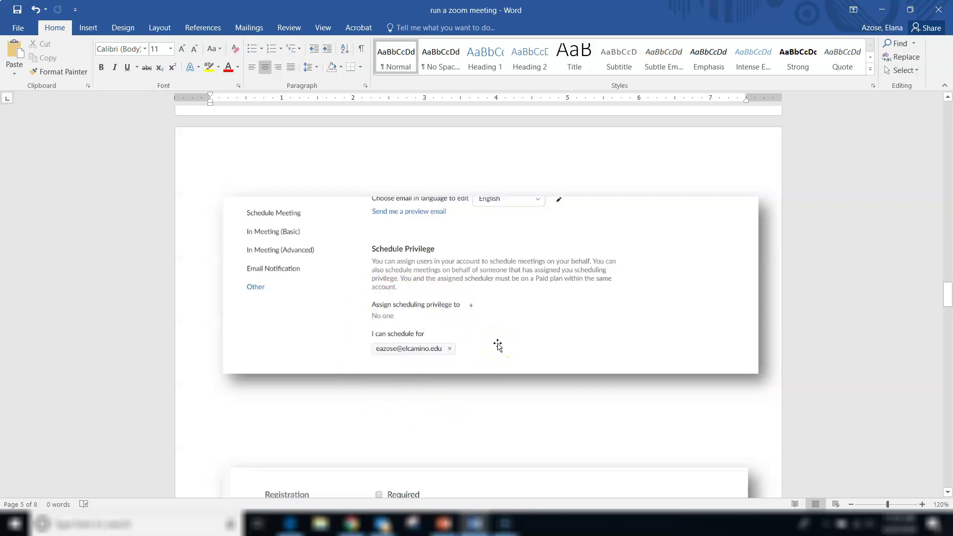
pyautogui.scroll(-2, 498, 345)
pyautogui.scroll(-2, 498, 345)
pyautogui.scroll(-1, 498, 345)
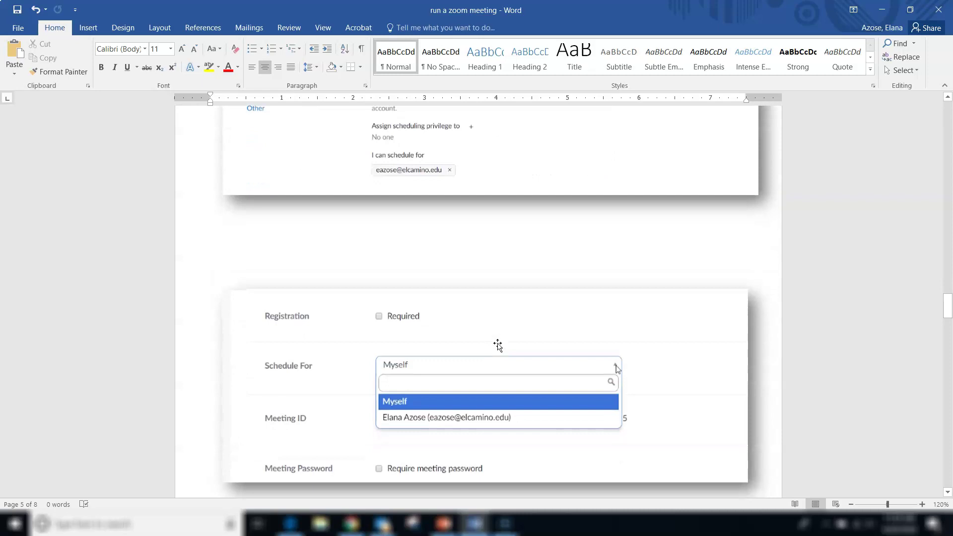
pyautogui.scroll(-1, 498, 345)
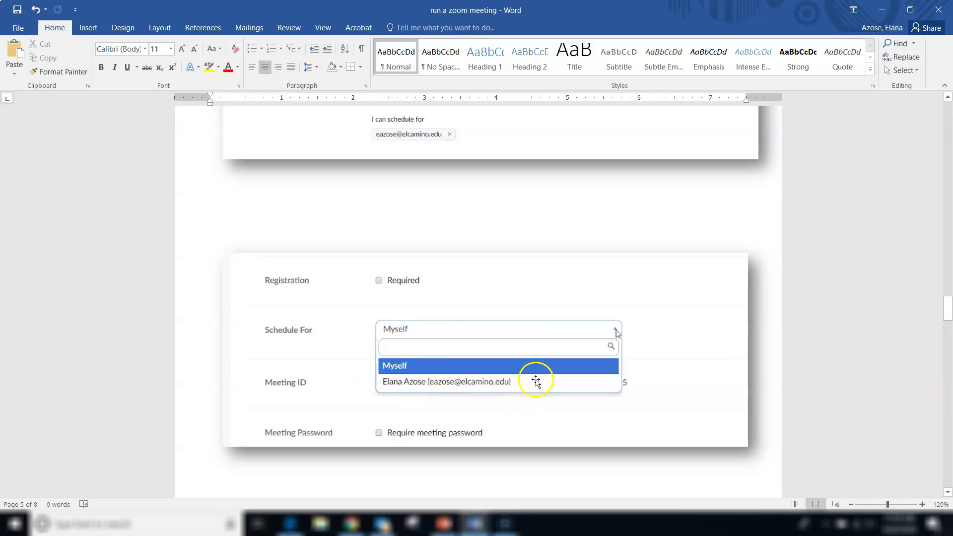
pyautogui.scroll(-1, 485, 373)
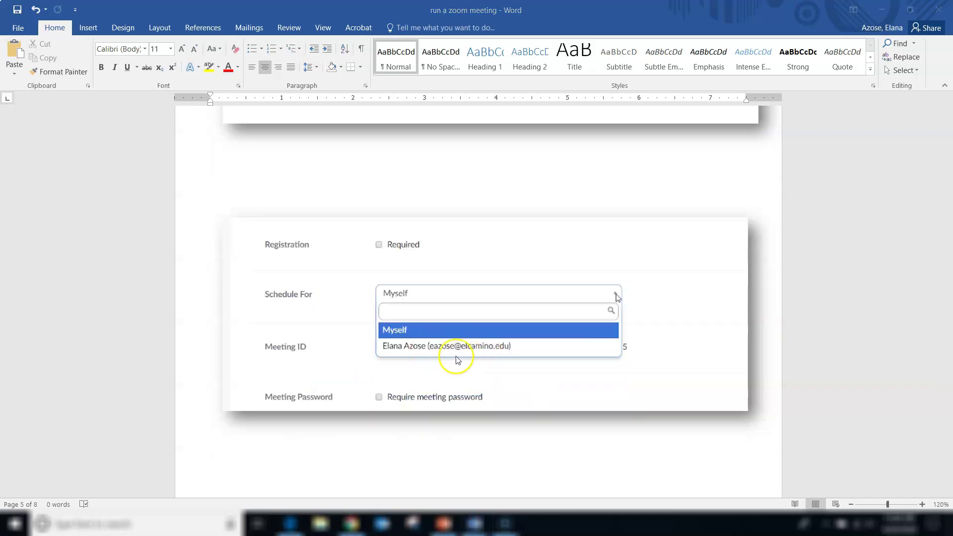
pyautogui.scroll(-1, 519, 361)
pyautogui.scroll(-2, 519, 360)
pyautogui.scroll(-2, 519, 361)
pyautogui.scroll(-4, 519, 362)
pyautogui.scroll(-1, 519, 362)
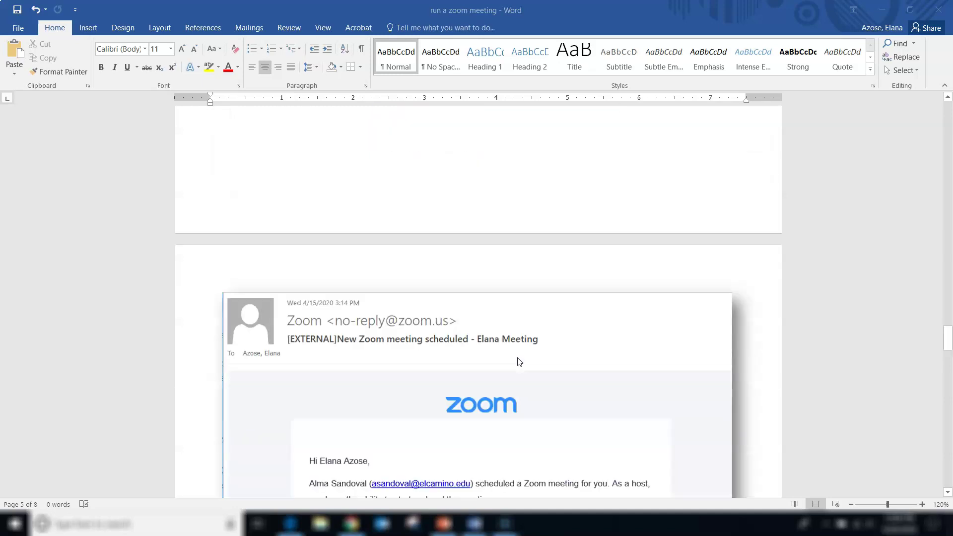
pyautogui.scroll(-1, 519, 361)
pyautogui.scroll(-1, 519, 362)
pyautogui.scroll(-1, 519, 360)
pyautogui.scroll(-1, 520, 361)
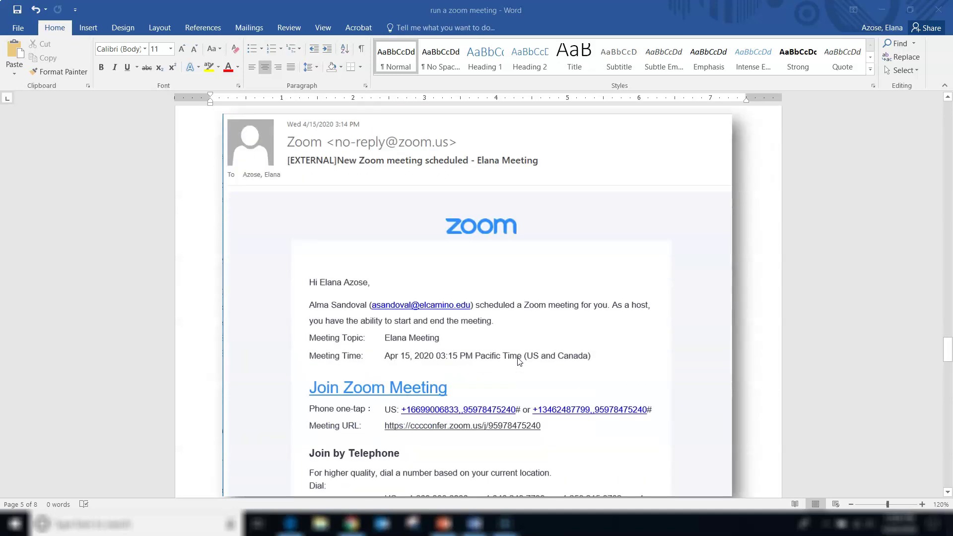
pyautogui.scroll(-1, 518, 361)
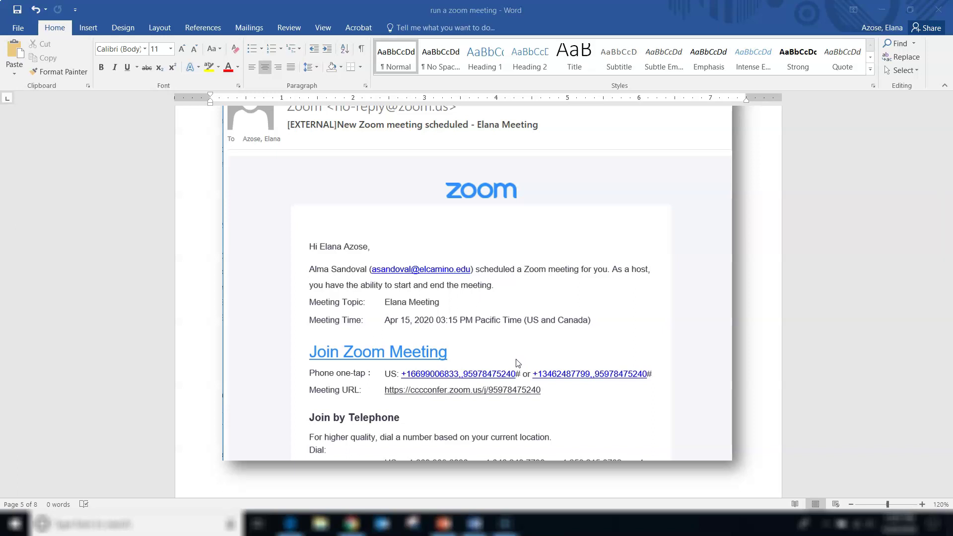
pyautogui.scroll(-5, 517, 362)
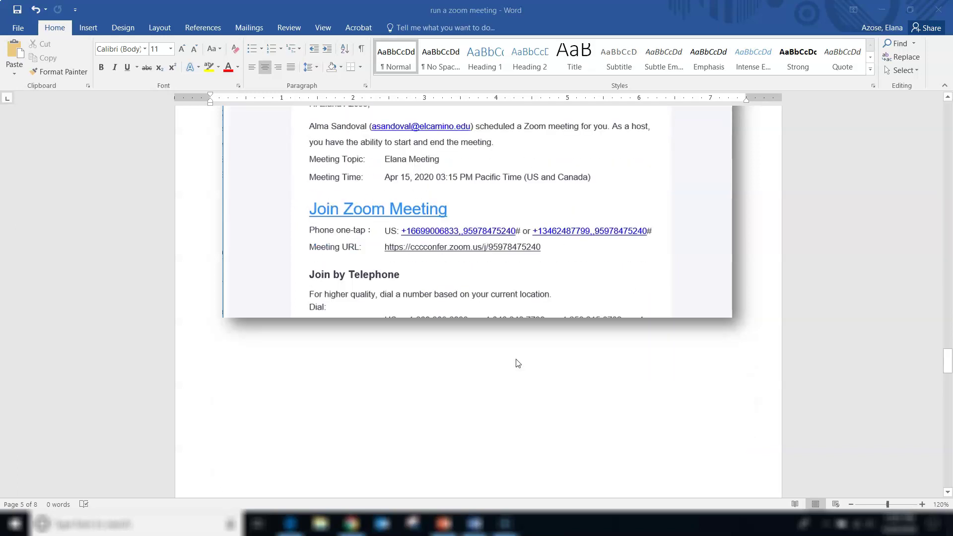
pyautogui.scroll(-4, 518, 363)
pyautogui.scroll(-3, 518, 363)
pyautogui.scroll(-3, 518, 363)
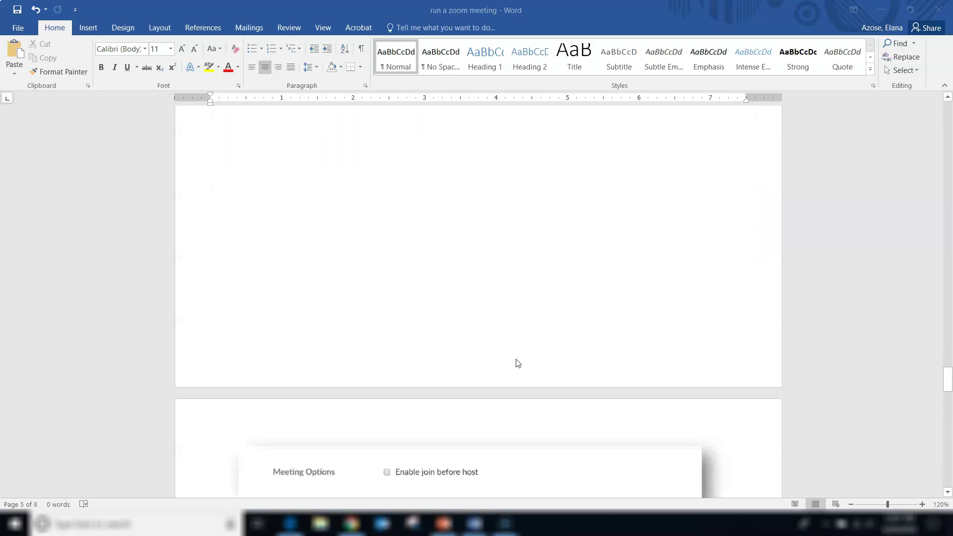
pyautogui.scroll(-3, 518, 363)
pyautogui.scroll(-2, 518, 363)
pyautogui.scroll(-2, 517, 363)
pyautogui.scroll(-2, 517, 362)
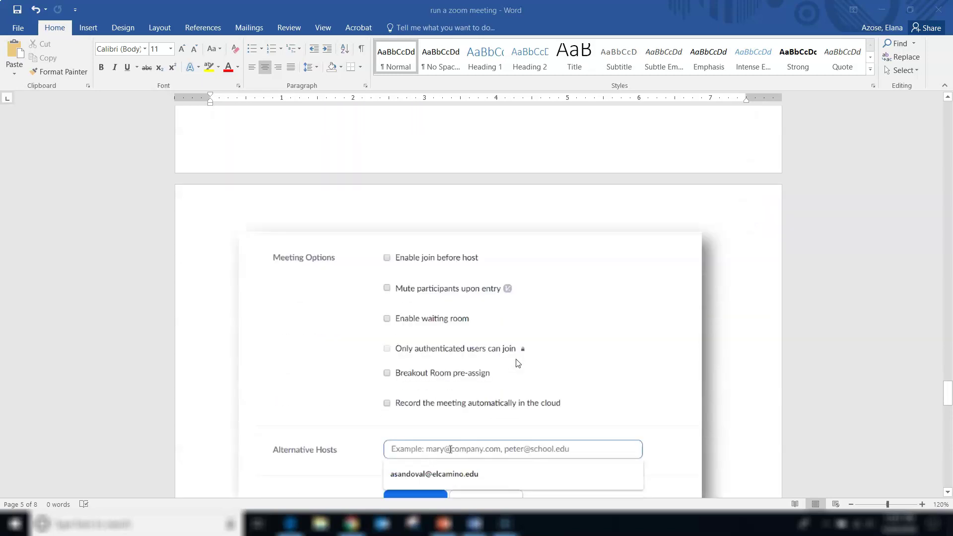
pyautogui.scroll(-2, 518, 362)
pyautogui.scroll(-1, 517, 363)
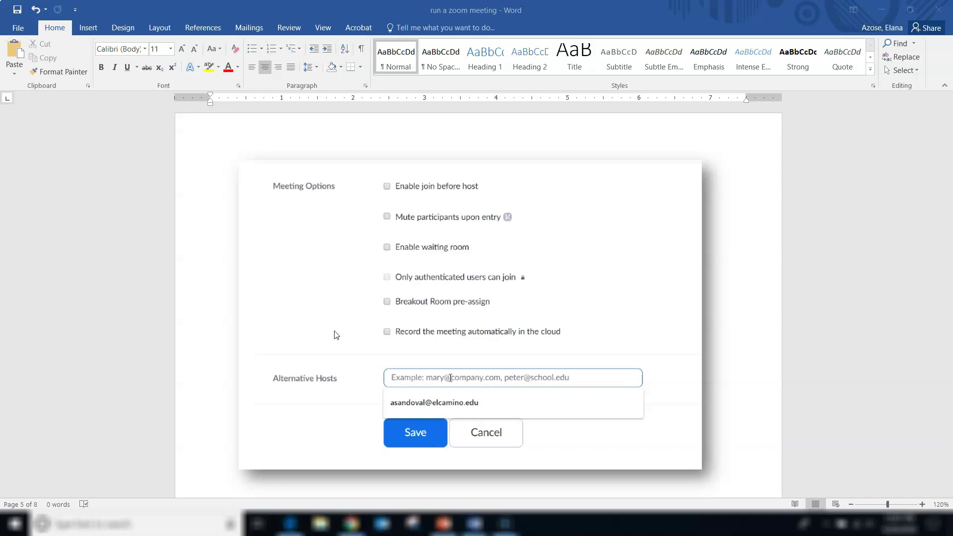
# Move to the Word guide's Meeting Options and Alternative Hosts screenshot
pyautogui.click(324, 332)
pyautogui.scroll(-8, 609, 368)
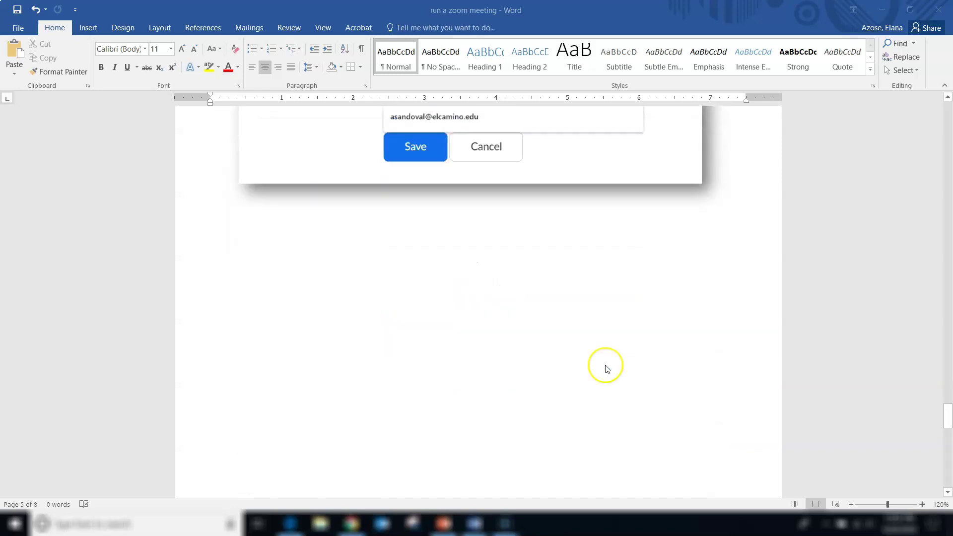
pyautogui.scroll(-3, 606, 369)
pyautogui.scroll(-3, 606, 368)
pyautogui.scroll(-3, 605, 368)
pyautogui.scroll(-2, 606, 368)
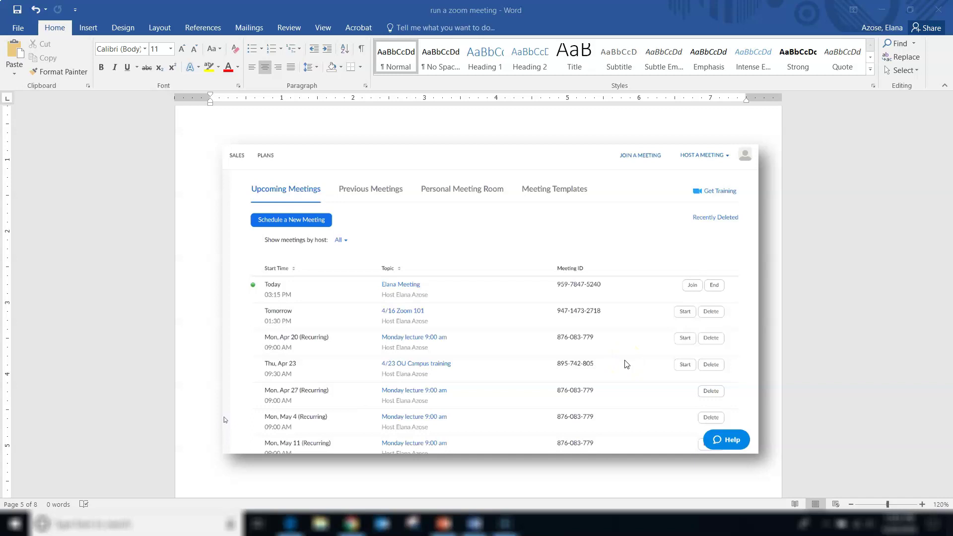
# Switch desktops from the Word guide back to the Zoom Meetings page
pyautogui.press('ctrl+super+Right')
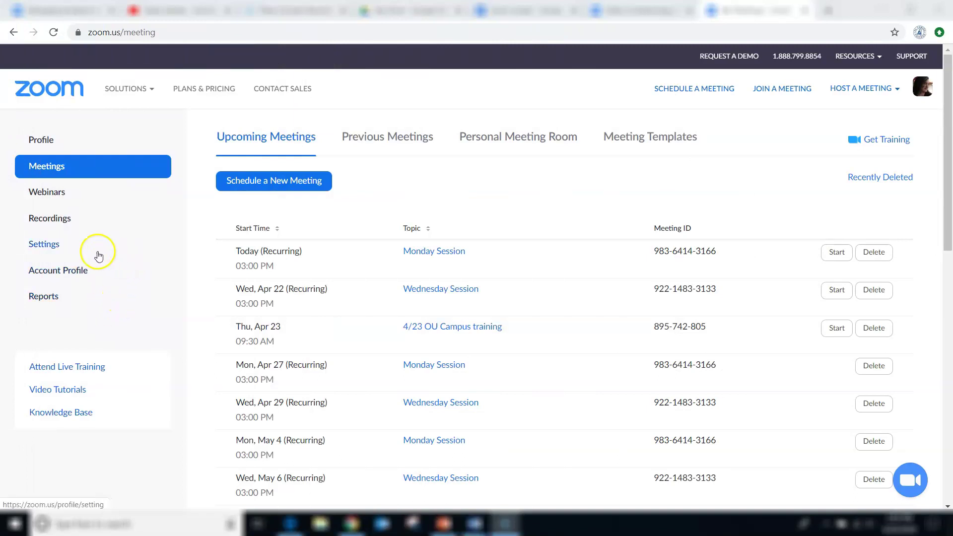
# Under Settings > Other, remove the assistant's email from Schedule Privilege and confirm
pyautogui.click(41, 248)
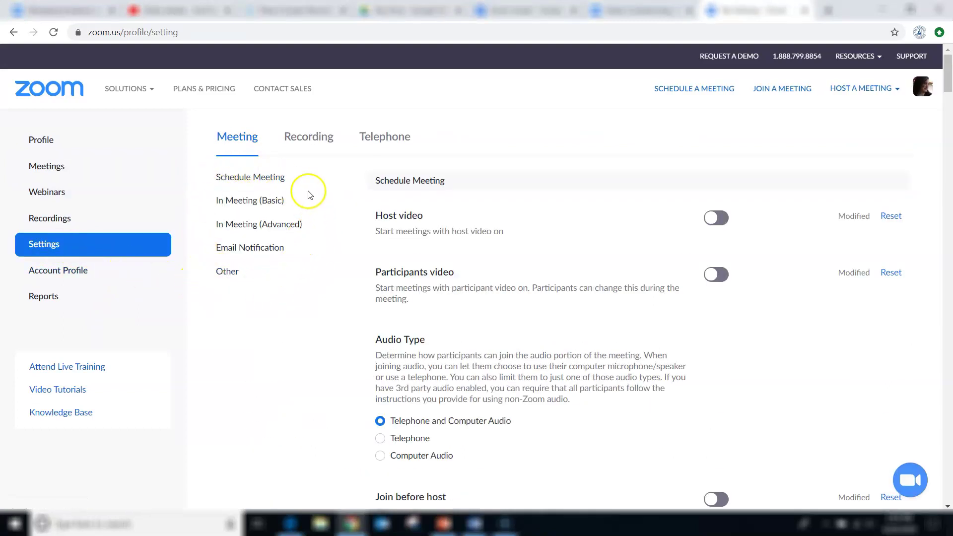
pyautogui.click(228, 271)
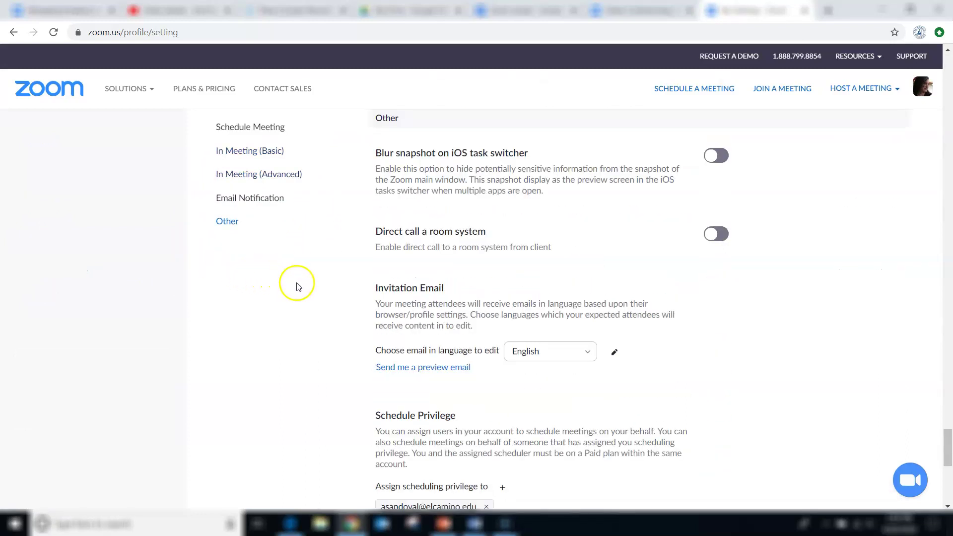
pyautogui.scroll(-1, 296, 287)
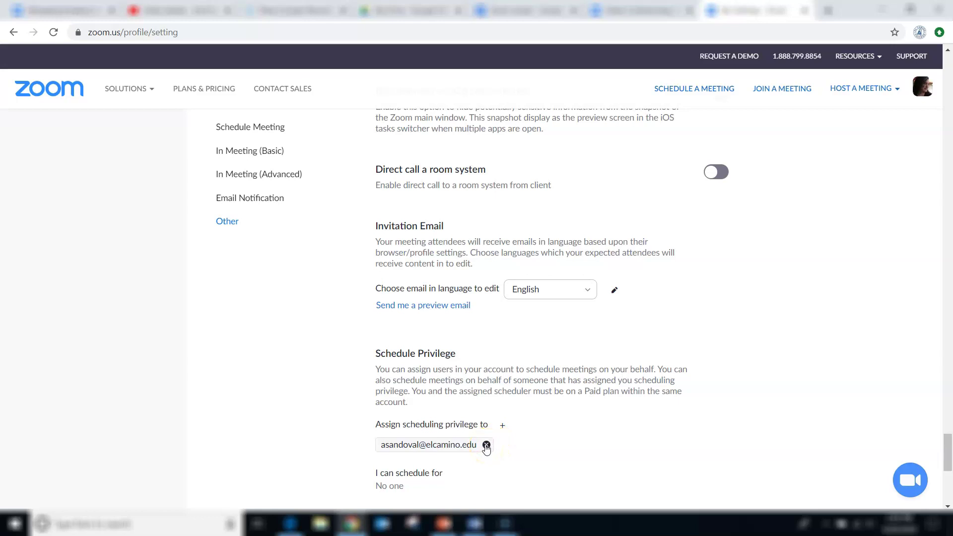
pyautogui.click(487, 446)
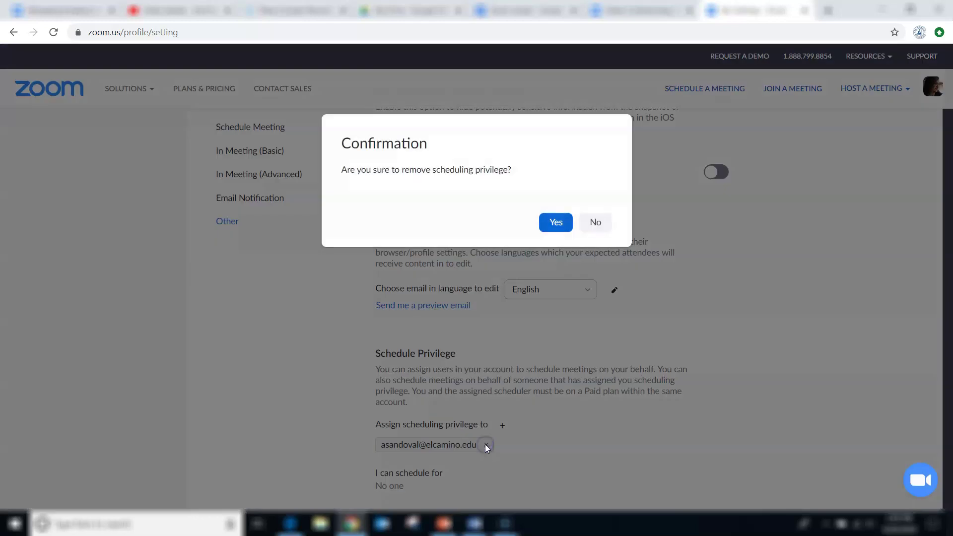
pyautogui.click(556, 222)
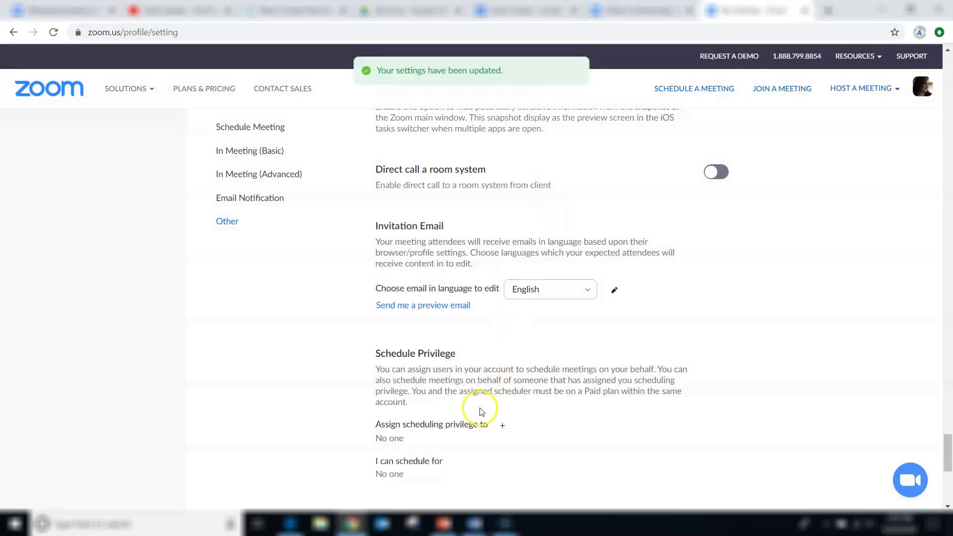